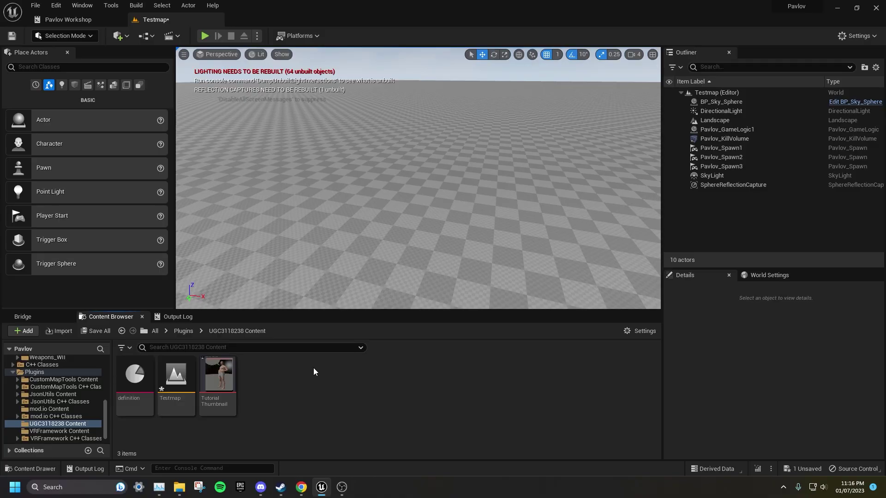
Find Pavlov Push Settings in Place Actors and place it in the test map.
{"action": "left_click", "coordinate": [39, 66]}
{"action": "type", "text": "pavlov push settings"}
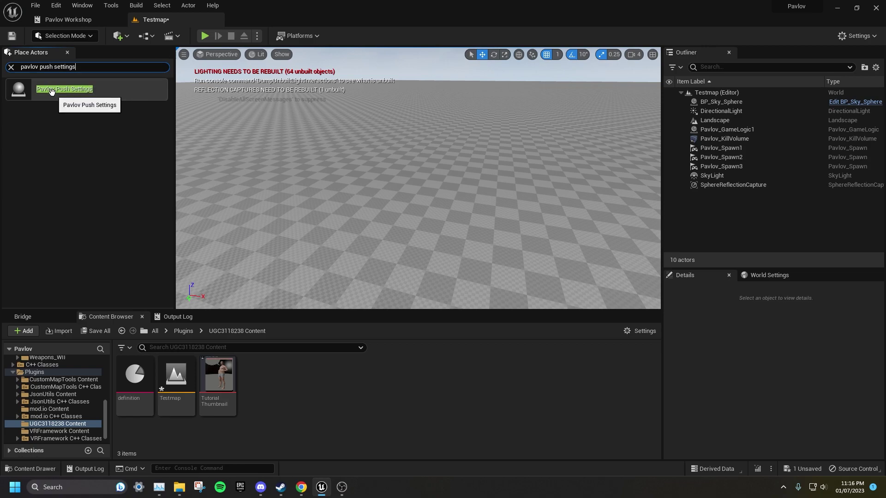
{"action": "left_click_drag", "start_coordinate": [51, 92], "coordinate": [365, 131]}
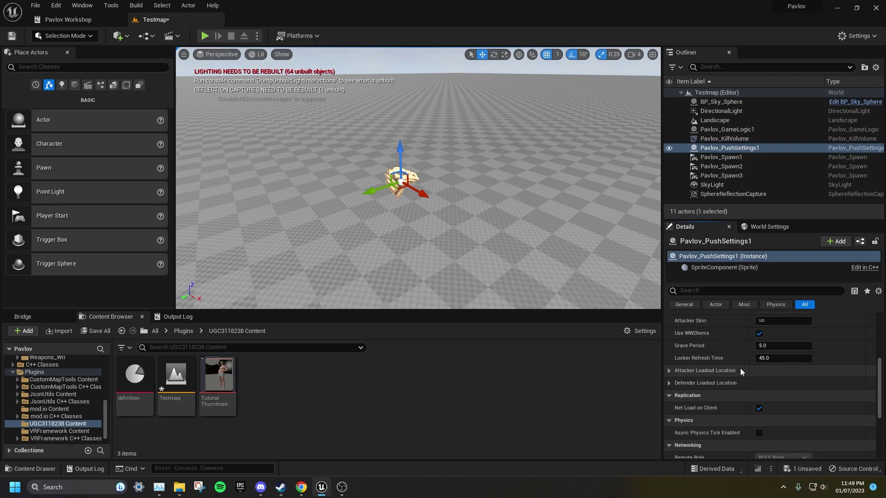
Turn on Override Loadout Location for both attacker and defender.
{"action": "left_click", "coordinate": [669, 384]}
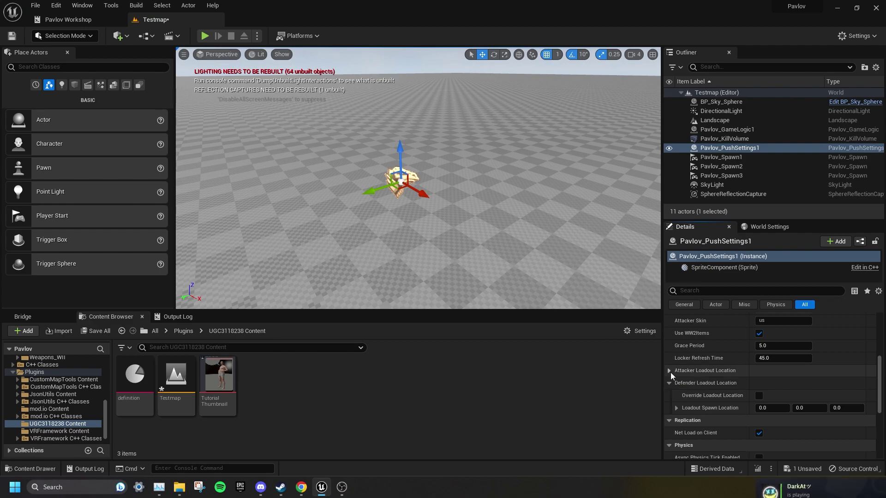
{"action": "left_click", "coordinate": [670, 372]}
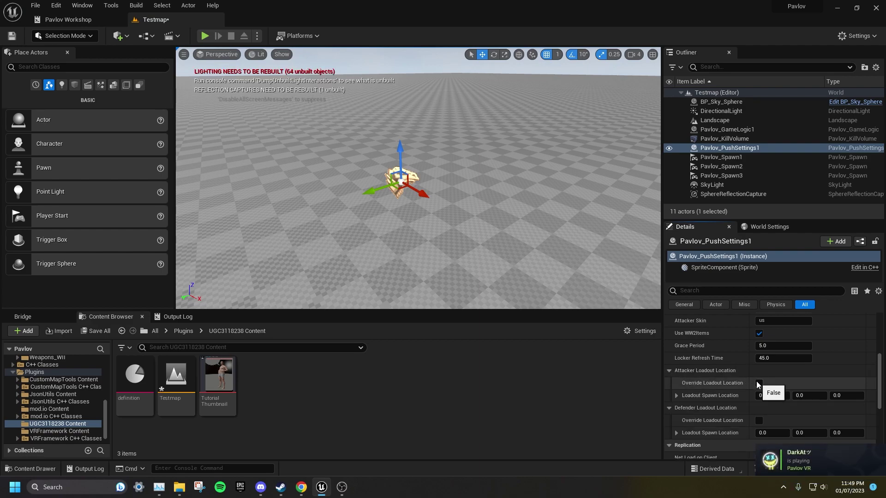
{"action": "left_click", "coordinate": [757, 383]}
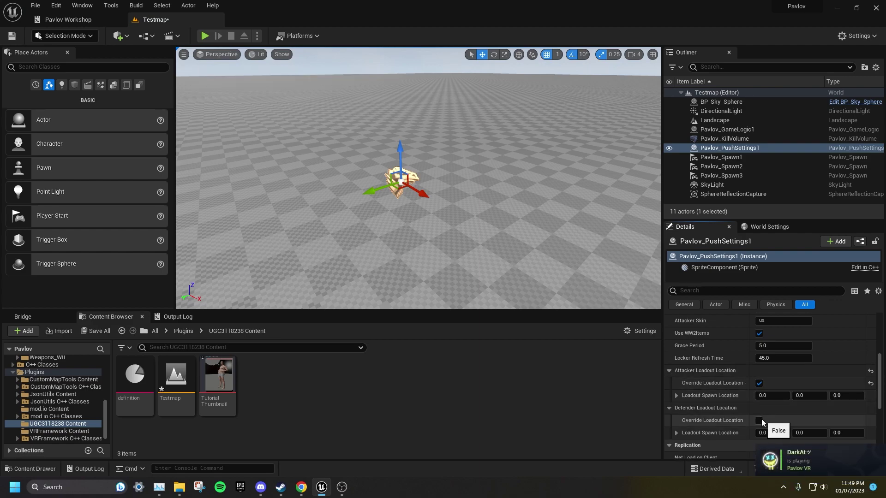
{"action": "left_click", "coordinate": [759, 420]}
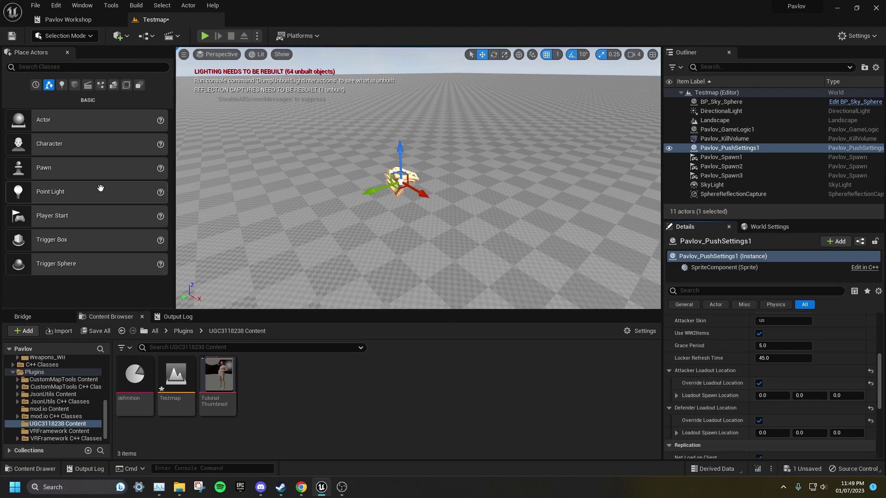
Place a marker Actor and copy its location into both attacker and defender spawn locations.
{"action": "left_click_drag", "start_coordinate": [44, 118], "coordinate": [295, 187]}
{"action": "right_click_drag", "start_coordinate": [295, 186], "coordinate": [415, 196]}
{"action": "scroll", "coordinate": [723, 331], "scroll_direction": "up", "scroll_amount": 5}
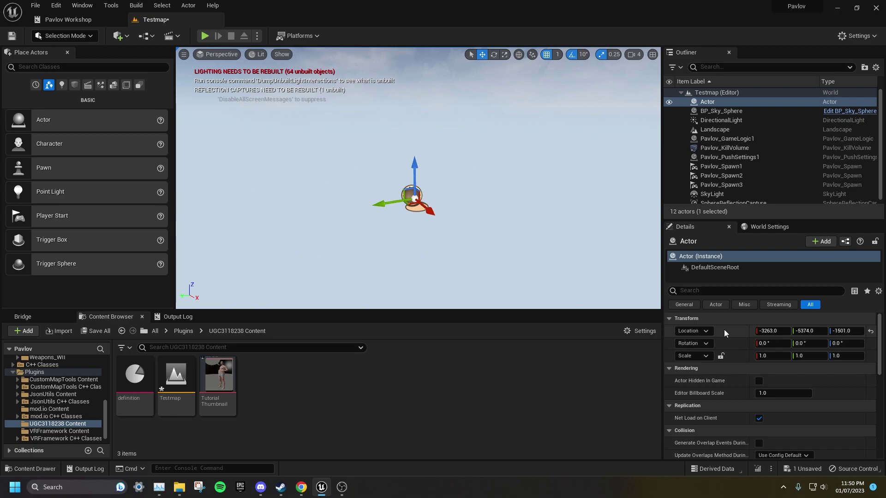
{"action": "right_click", "coordinate": [724, 329]}
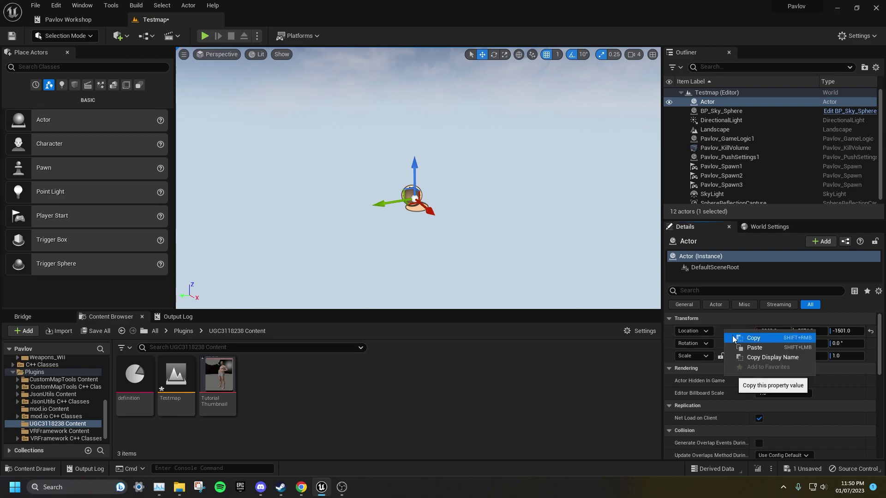
{"action": "left_click", "coordinate": [734, 338]}
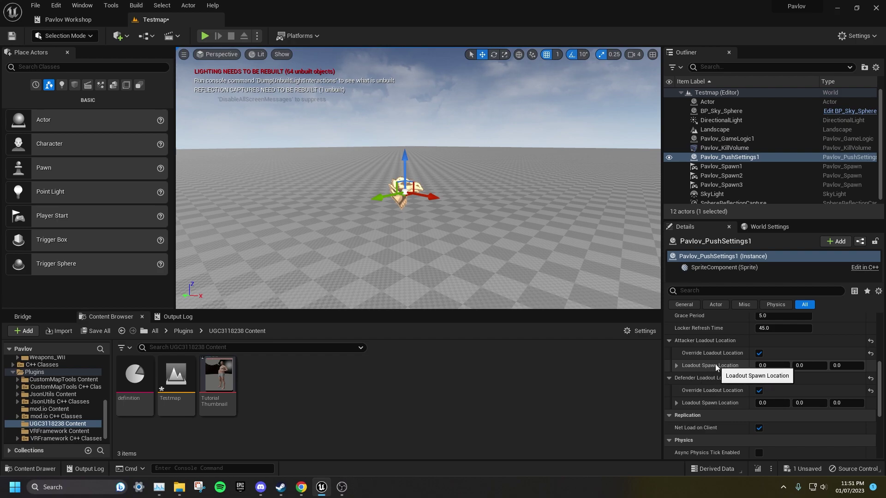
{"action": "right_click", "coordinate": [716, 364]}
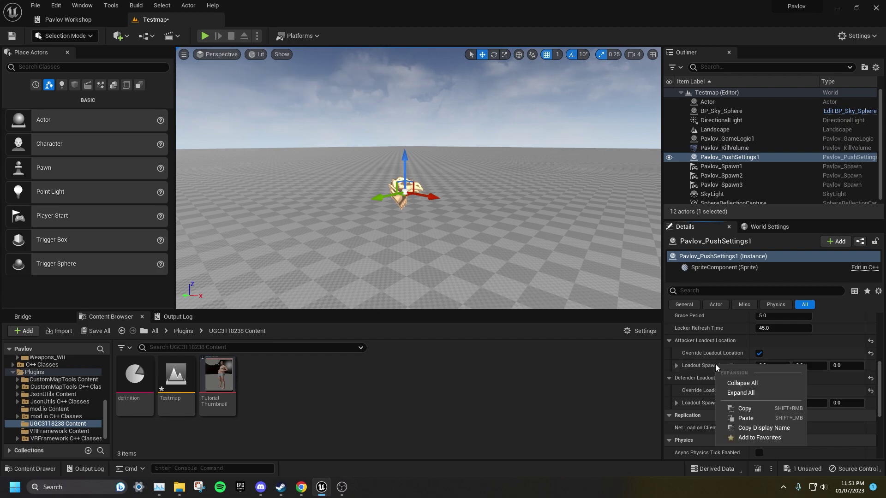
{"action": "left_click", "coordinate": [734, 417]}
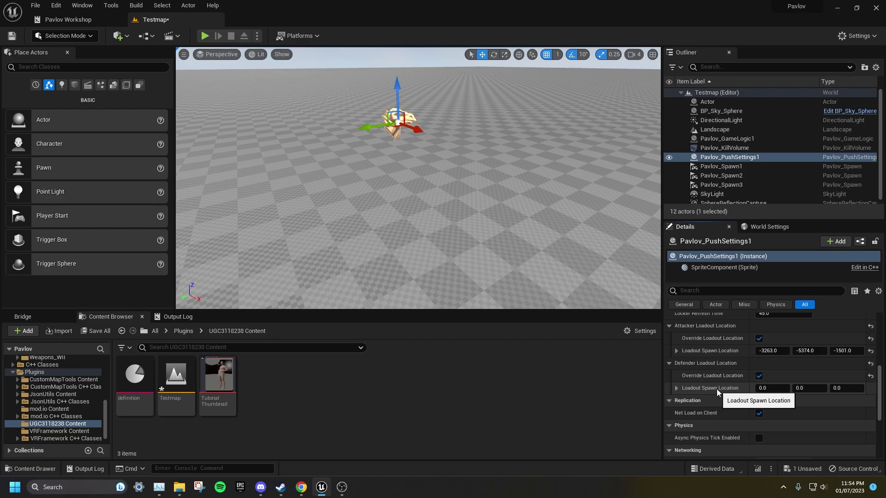
{"action": "right_click", "coordinate": [716, 390]}
{"action": "left_click", "coordinate": [734, 442]}
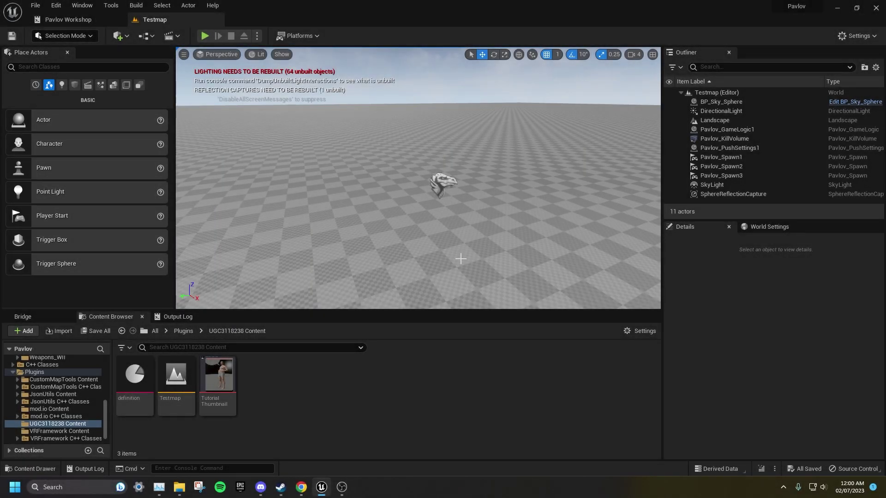
Place a Pavlov Push Loadout Proxy and add one Push Loadout entry, 'loadout 1'.
{"action": "left_click", "coordinate": [89, 67]}
{"action": "type", "text": "push loadout proxy"}
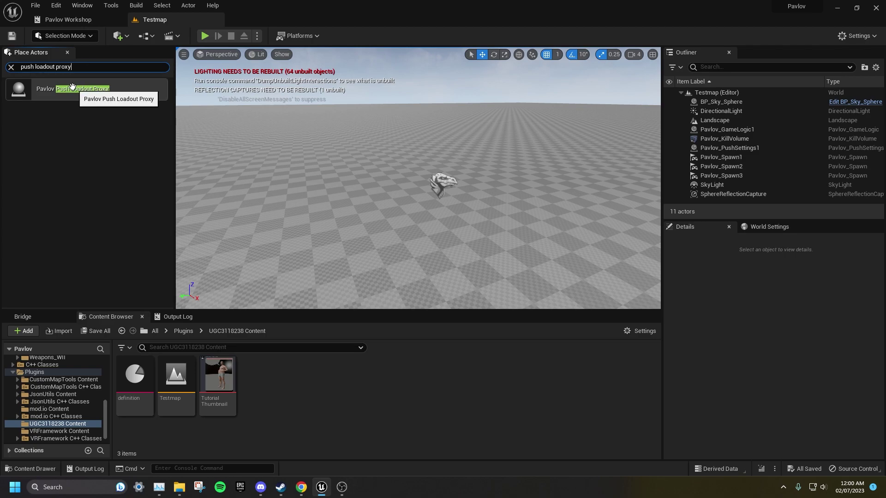
{"action": "left_click_drag", "start_coordinate": [74, 88], "coordinate": [462, 147]}
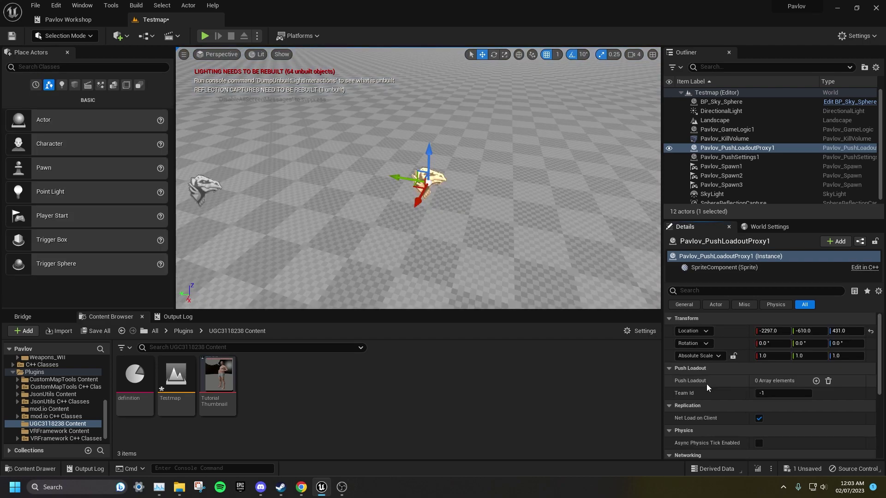
{"action": "left_click", "coordinate": [817, 382]}
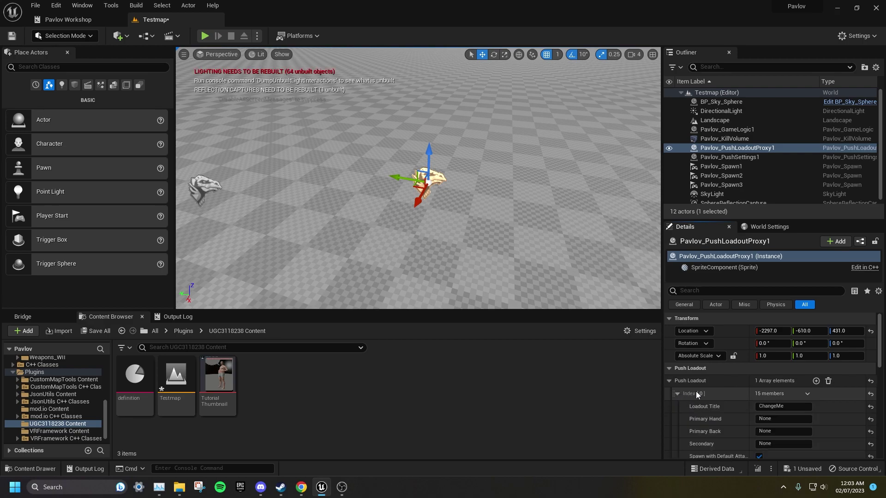
{"action": "left_click", "coordinate": [677, 394]}
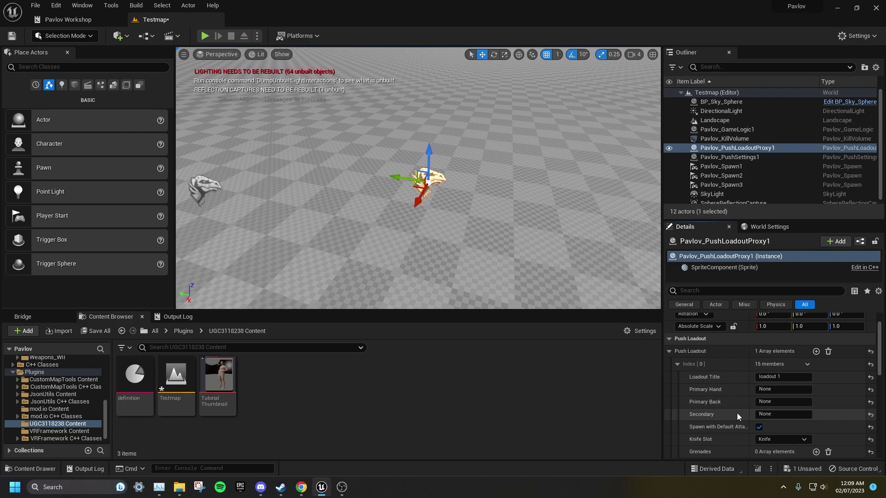
Keep Knife in the knife slot and set Spawn with Mine to Anti Personnel Mine.
{"action": "scroll", "coordinate": [737, 413], "scroll_direction": "down", "scroll_amount": 2}
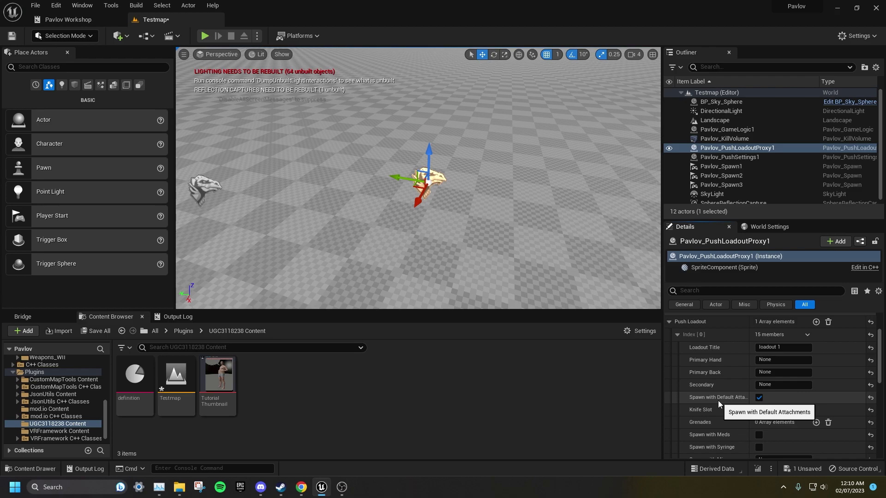
{"action": "scroll", "coordinate": [719, 401], "scroll_direction": "down", "scroll_amount": 4}
{"action": "left_click", "coordinate": [774, 351]}
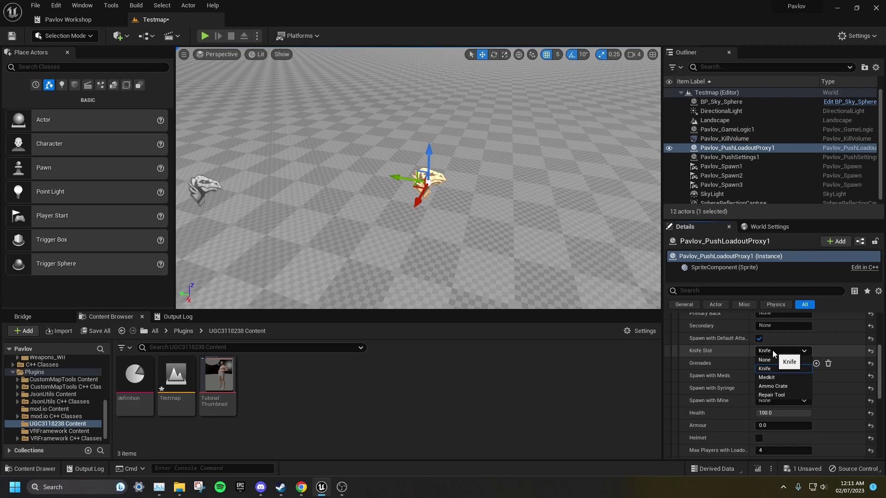
{"action": "left_click", "coordinate": [780, 368]}
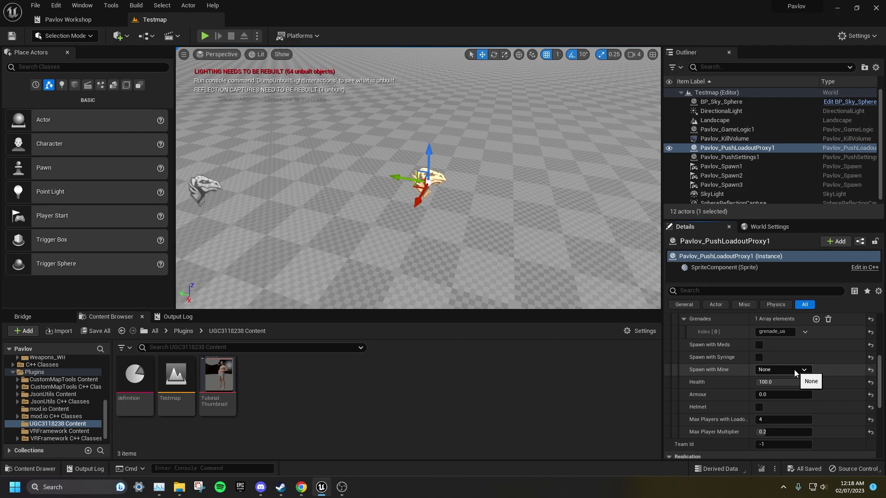
{"action": "left_click", "coordinate": [794, 369]}
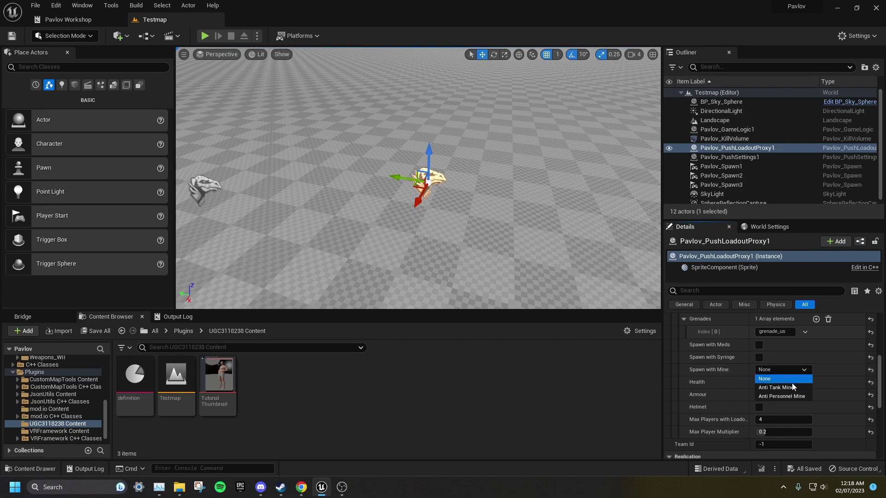
{"action": "left_click", "coordinate": [795, 397]}
{"action": "scroll", "coordinate": [733, 367], "scroll_direction": "down", "scroll_amount": 1}
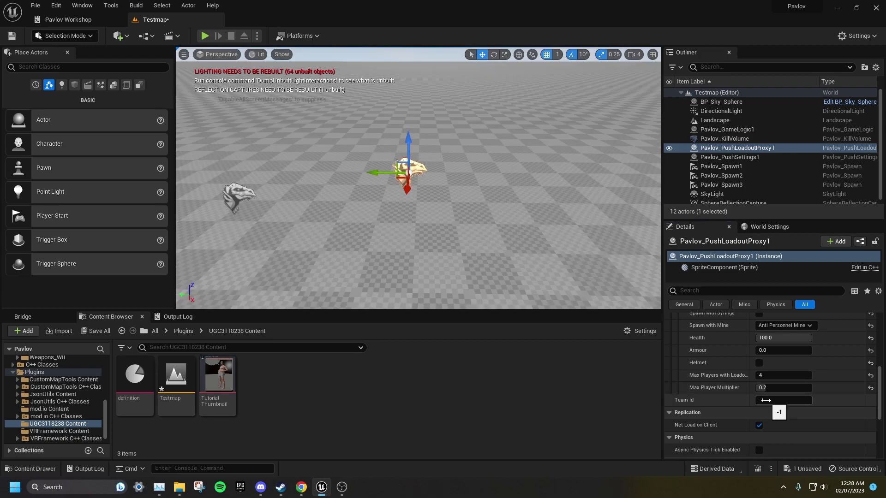
Set the proxy's Team Id to 0, duplicate it, and give the copy Team Id 1.
{"action": "left_click_drag", "start_coordinate": [765, 400], "coordinate": [770, 400]}
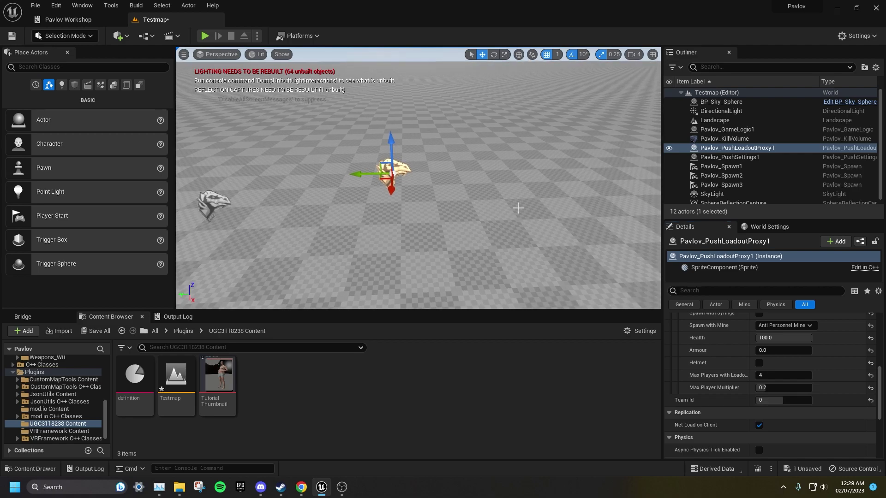
{"action": "left_click_drag", "start_coordinate": [373, 174], "coordinate": [429, 170], "text": "alt"}
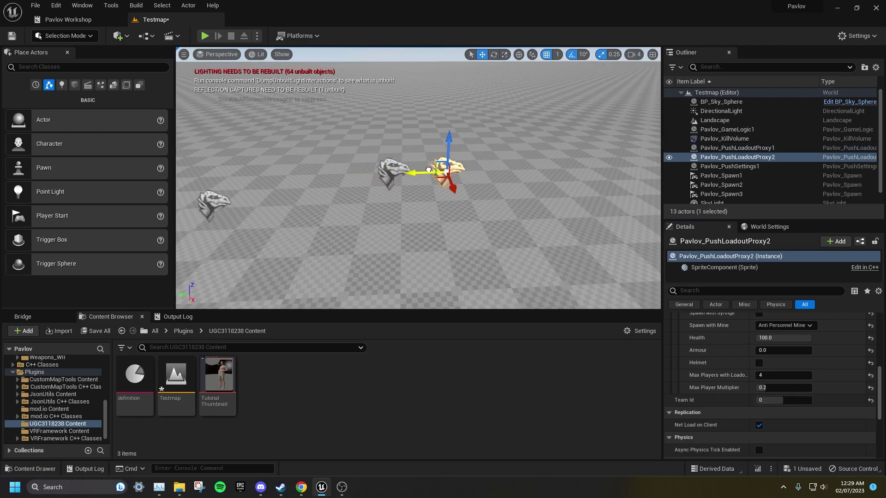
{"action": "left_click", "coordinate": [776, 400]}
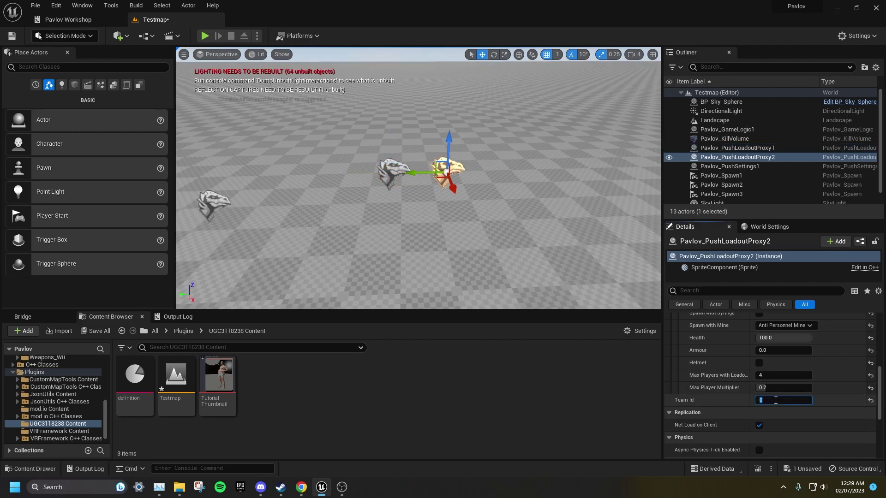
{"action": "type", "text": "1"}
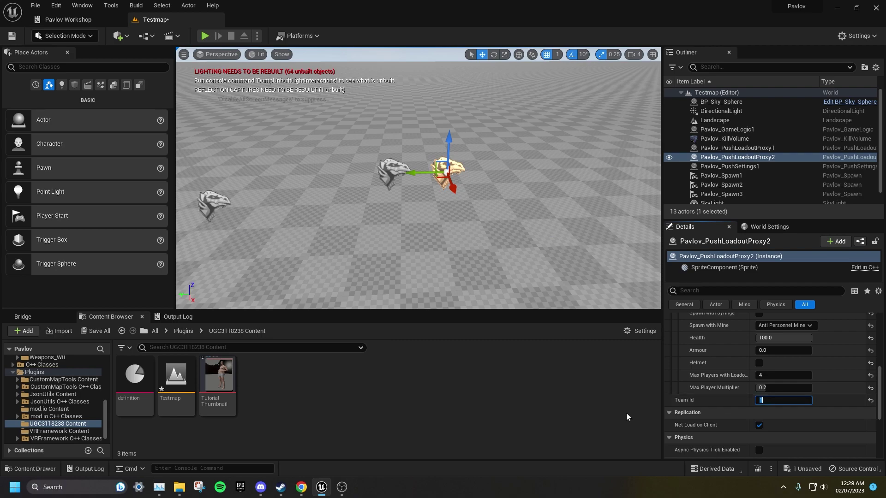
{"action": "key", "text": "Return"}
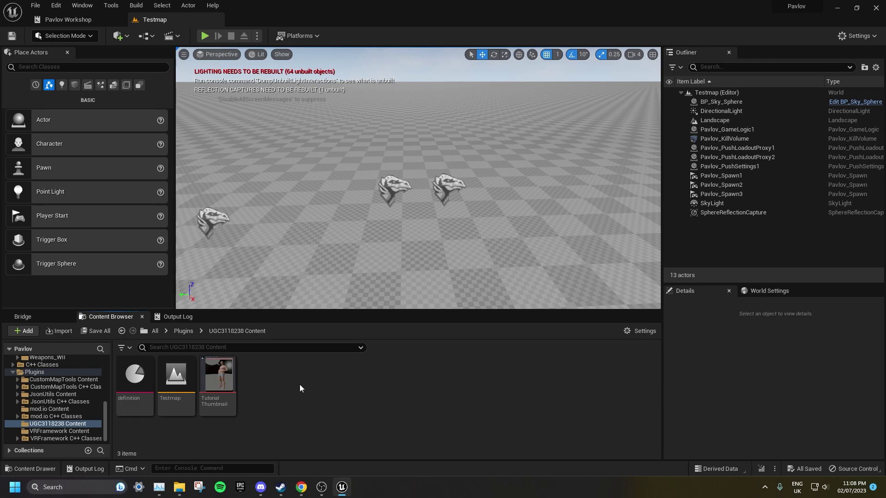
Move the Blueprints and Examples folders from CustomMapTools Content into UGC3118238 Content.
{"action": "left_click", "coordinate": [184, 332]}
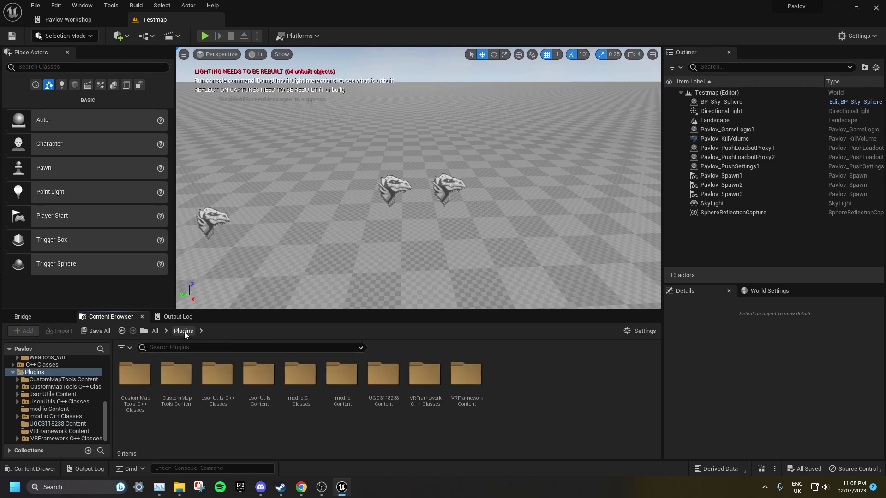
{"action": "double_click", "coordinate": [185, 381]}
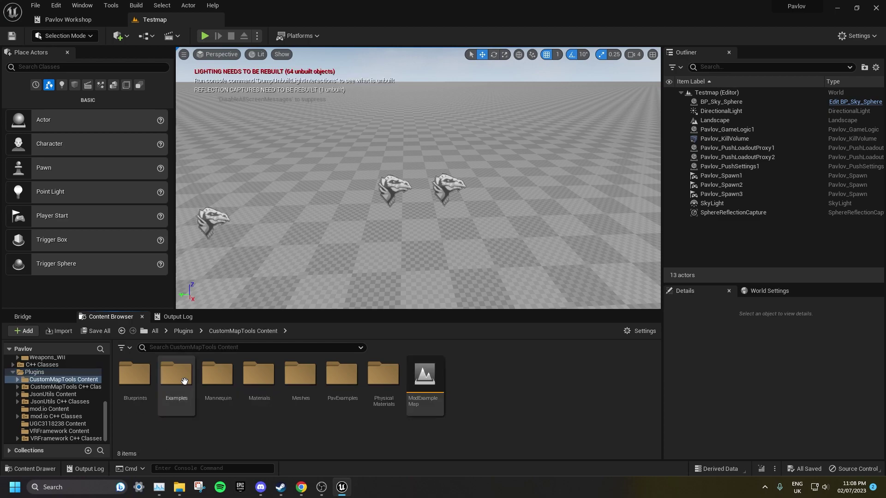
{"action": "left_click", "coordinate": [138, 383]}
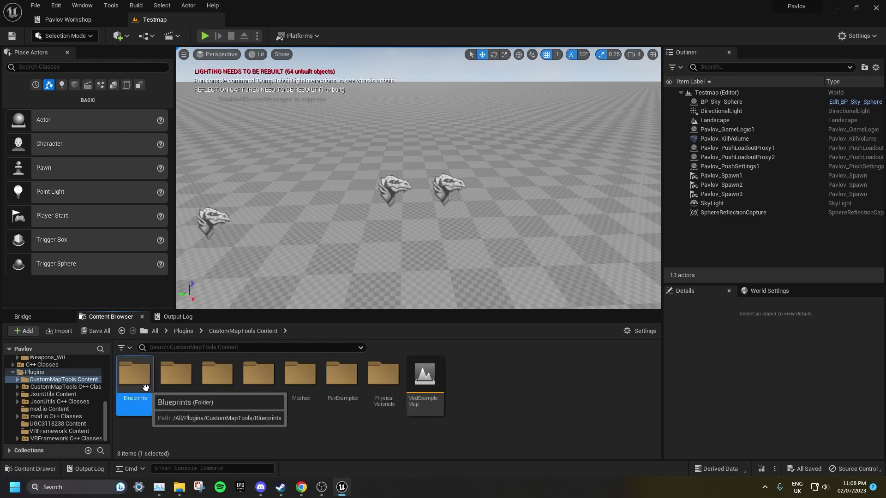
{"action": "left_click", "coordinate": [179, 390], "text": "ctrl"}
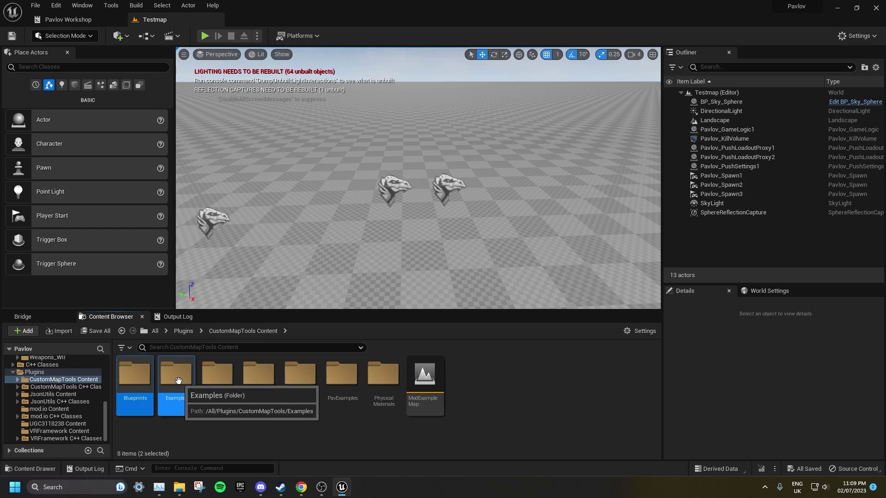
{"action": "left_click_drag", "start_coordinate": [178, 380], "coordinate": [69, 425]}
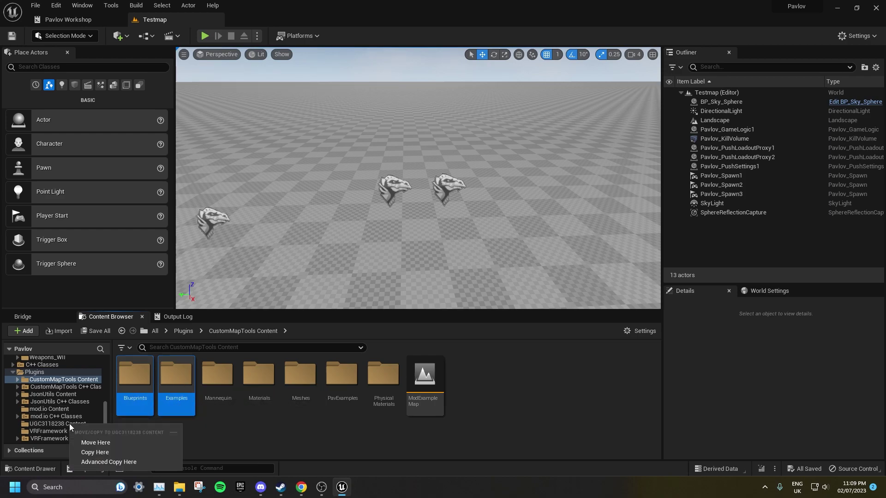
{"action": "left_click", "coordinate": [95, 443]}
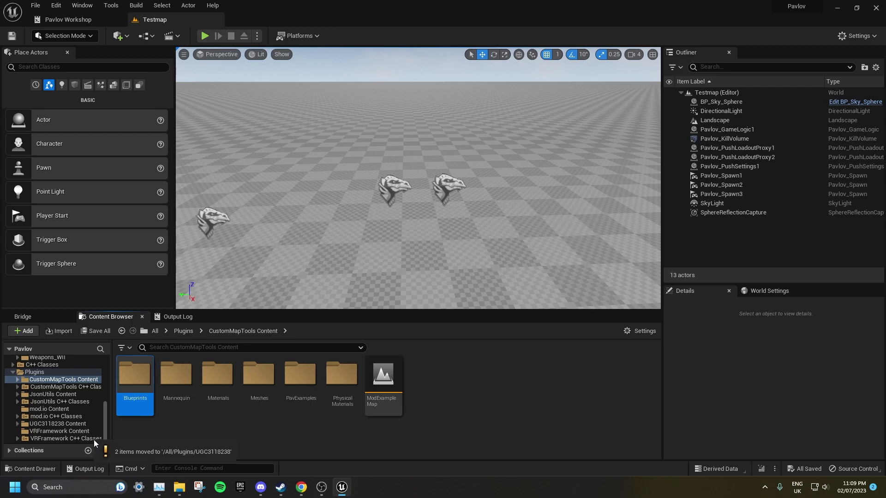
{"action": "left_click", "coordinate": [159, 434]}
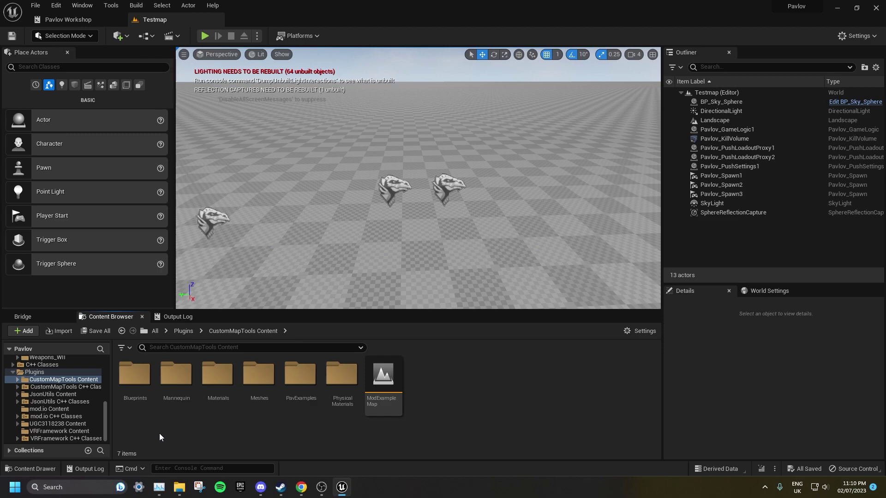
{"action": "right_click", "coordinate": [139, 400]}
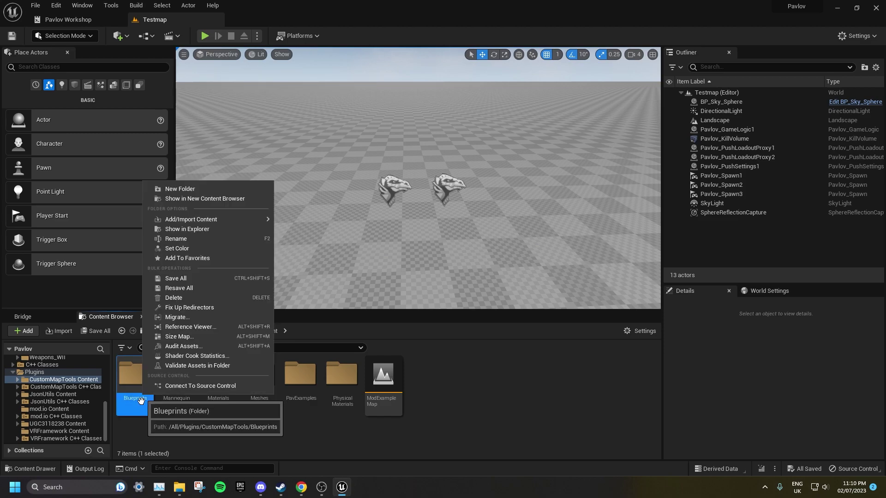
{"action": "left_click", "coordinate": [176, 423]}
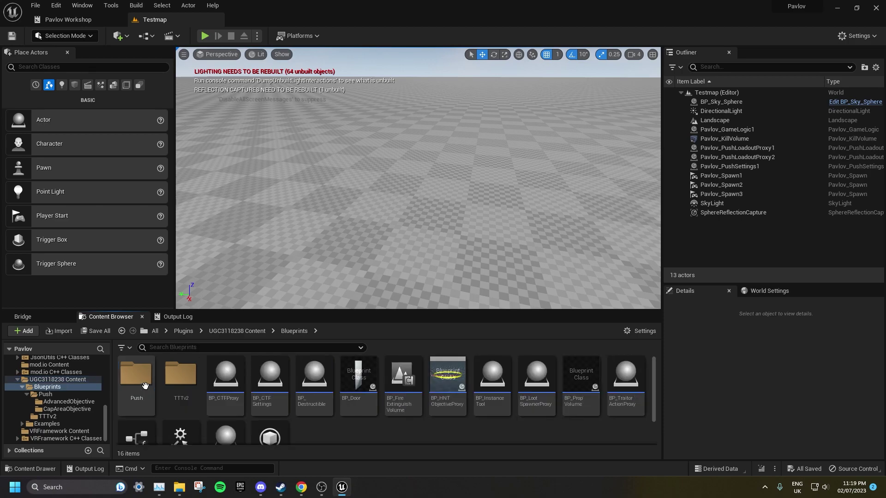
From Blueprints > Push > AdvancedObjective, place BP_Push_Advanced_Objective_Example and BP_Push_Objective_Actor in the level.
{"action": "double_click", "coordinate": [145, 385]}
{"action": "double_click", "coordinate": [136, 374]}
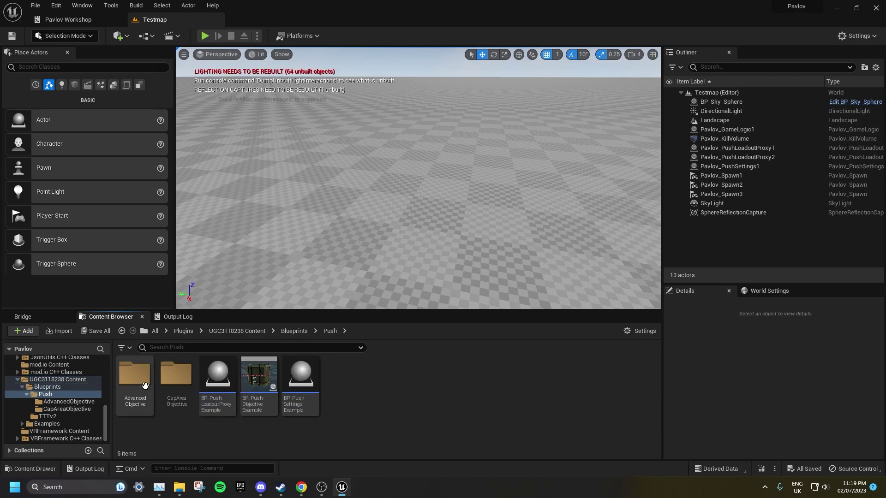
{"action": "double_click", "coordinate": [145, 385]}
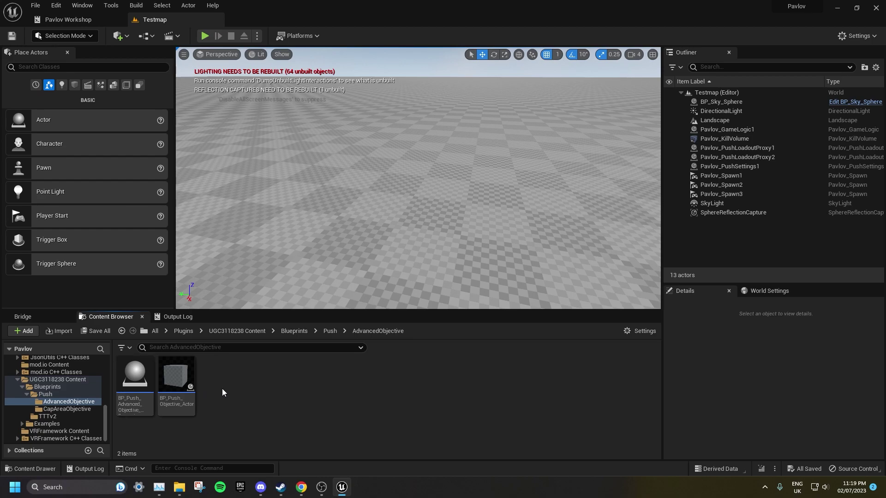
{"action": "left_click", "coordinate": [135, 376]}
{"action": "left_click", "coordinate": [176, 390], "text": "ctrl"}
{"action": "left_click_drag", "start_coordinate": [176, 391], "coordinate": [347, 206]}
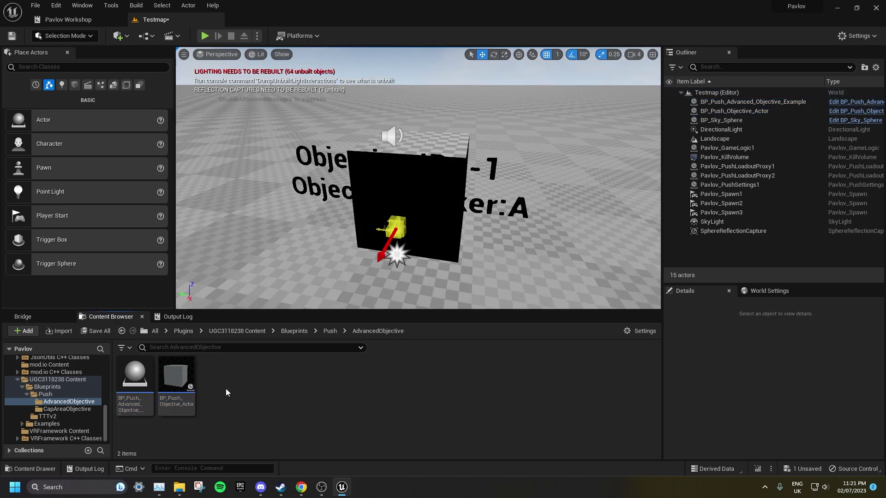
Set the DestroyedMesh component of BP_Push_Objective_Actor to the NoCollision collision preset.
{"action": "double_click", "coordinate": [177, 392]}
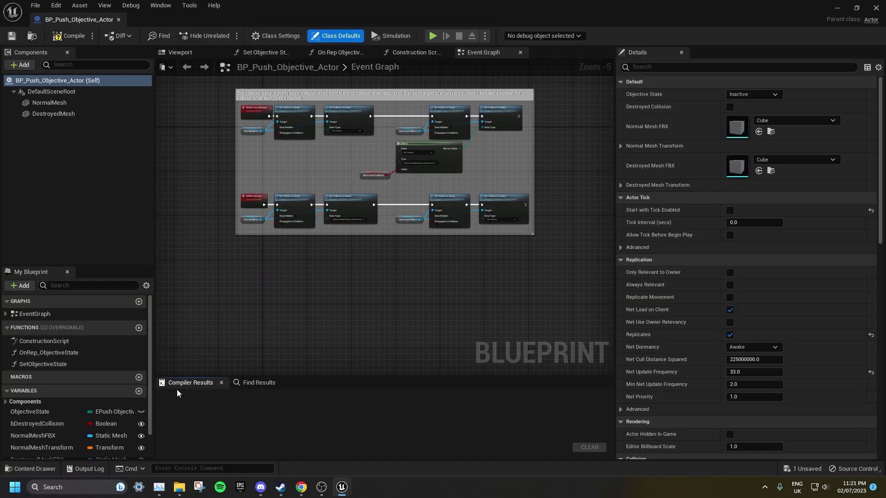
{"action": "left_click", "coordinate": [180, 52]}
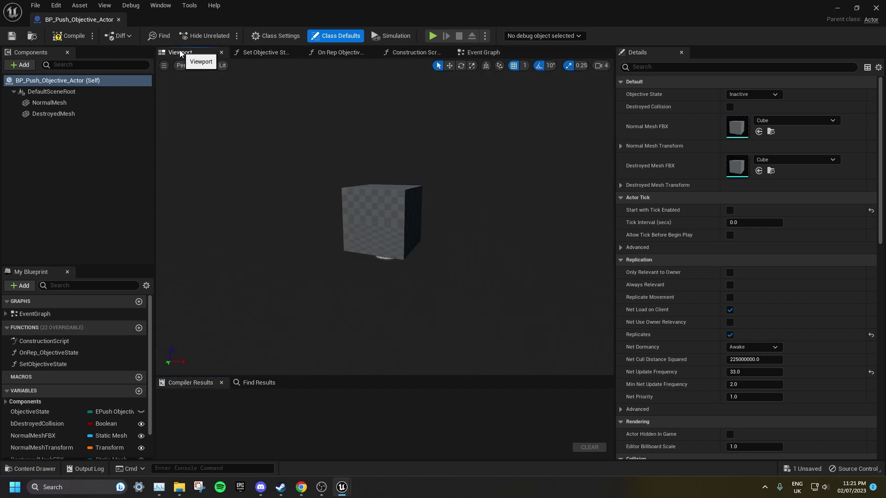
{"action": "left_click", "coordinate": [95, 115]}
{"action": "scroll", "coordinate": [700, 197], "scroll_direction": "down", "scroll_amount": 10}
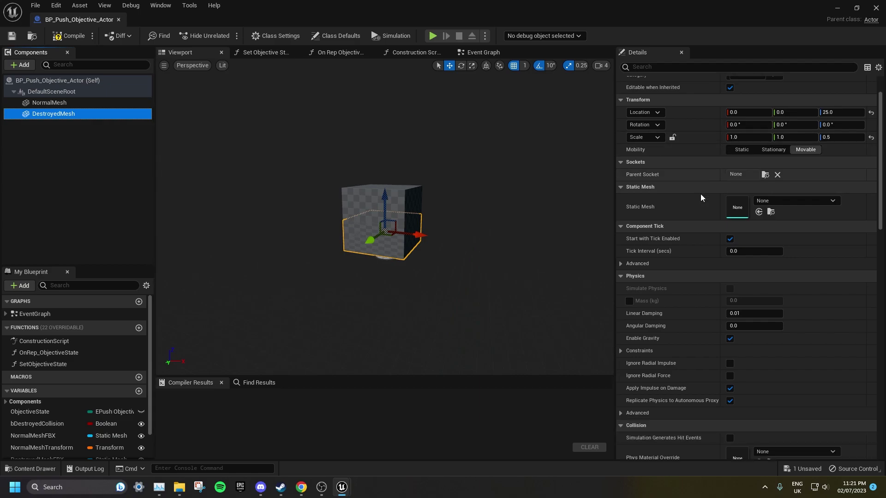
{"action": "scroll", "coordinate": [700, 194], "scroll_direction": "down", "scroll_amount": 2}
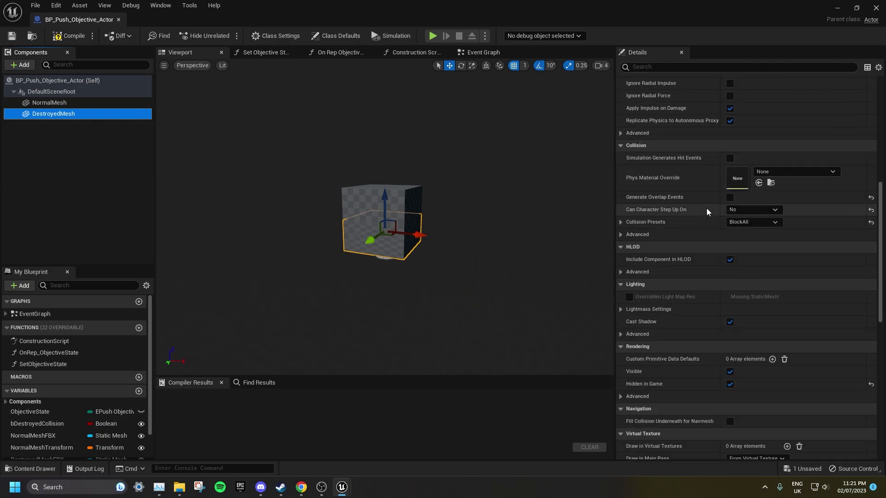
{"action": "left_click", "coordinate": [736, 223]}
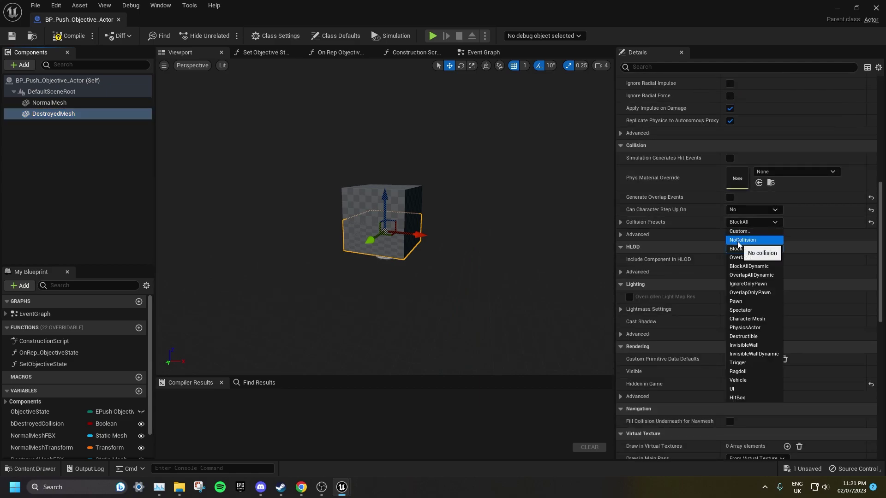
{"action": "left_click", "coordinate": [737, 240]}
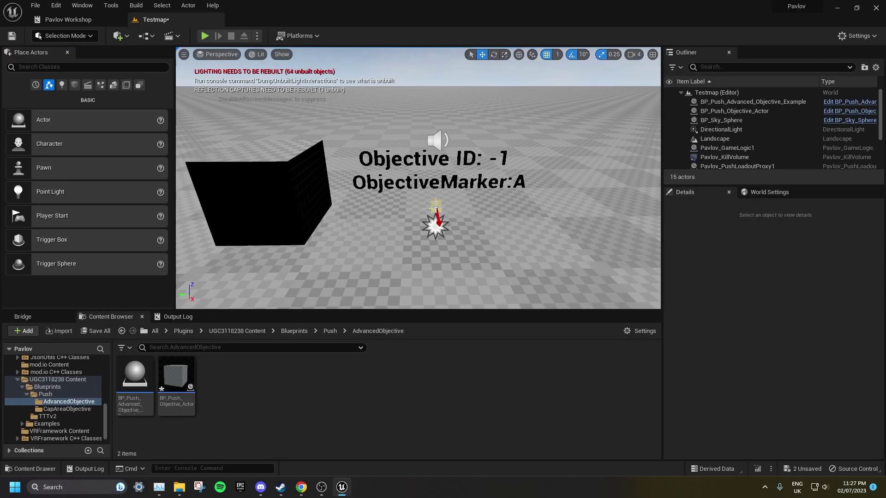
Point BP_Push_Advanced_Objective_Example's Objective Actor Ref at BP_Push_Objective_Actor.
{"action": "left_click", "coordinate": [437, 208]}
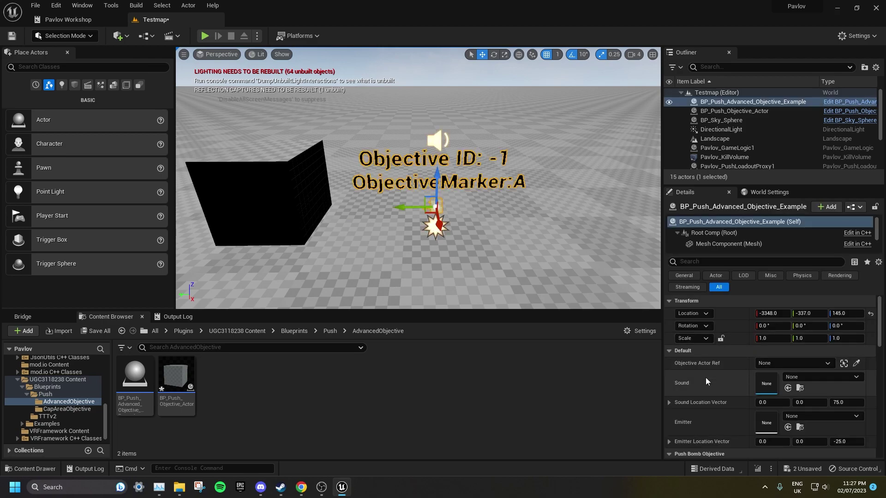
{"action": "left_click", "coordinate": [776, 364]}
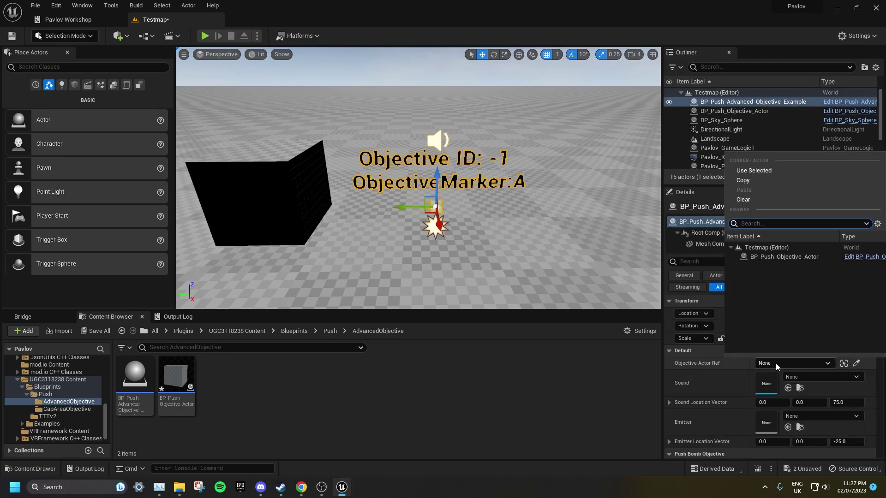
{"action": "left_click", "coordinate": [765, 258]}
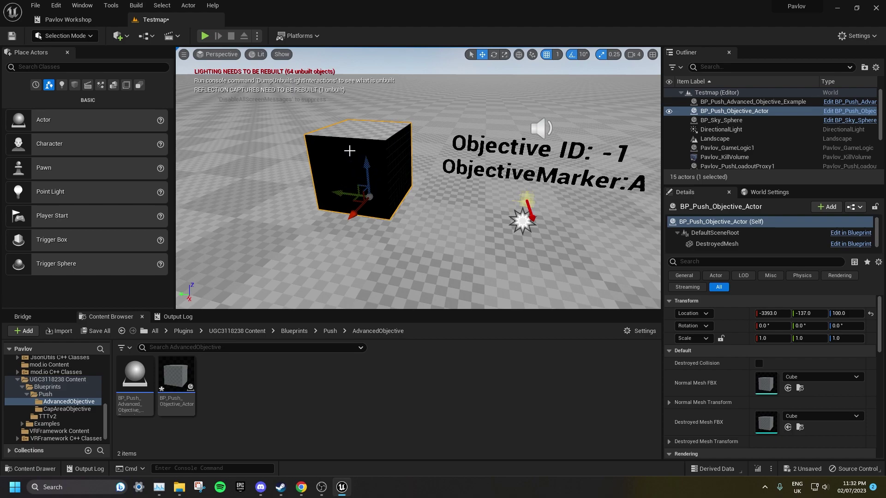
{"action": "scroll", "coordinate": [717, 335], "scroll_direction": "down", "scroll_amount": 2}
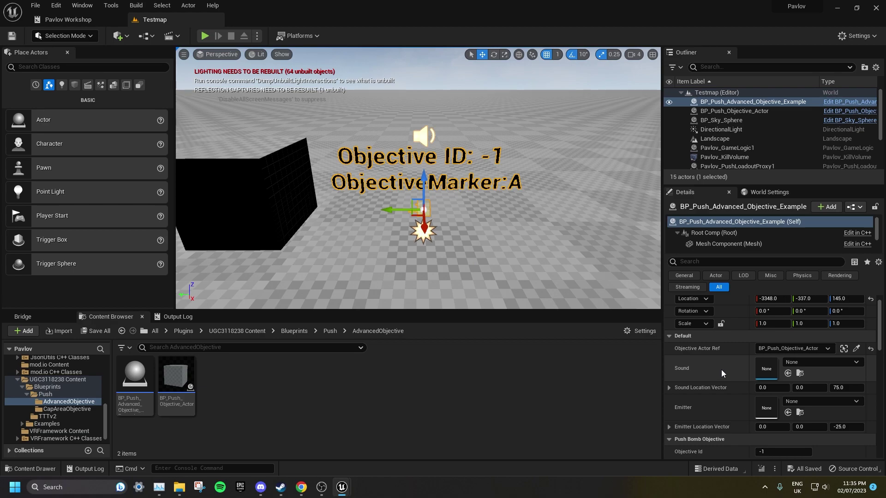
Scroll down the panel in preparation for placing BP_PushCapArea.
{"action": "scroll", "coordinate": [719, 377], "scroll_direction": "down", "scroll_amount": 3}
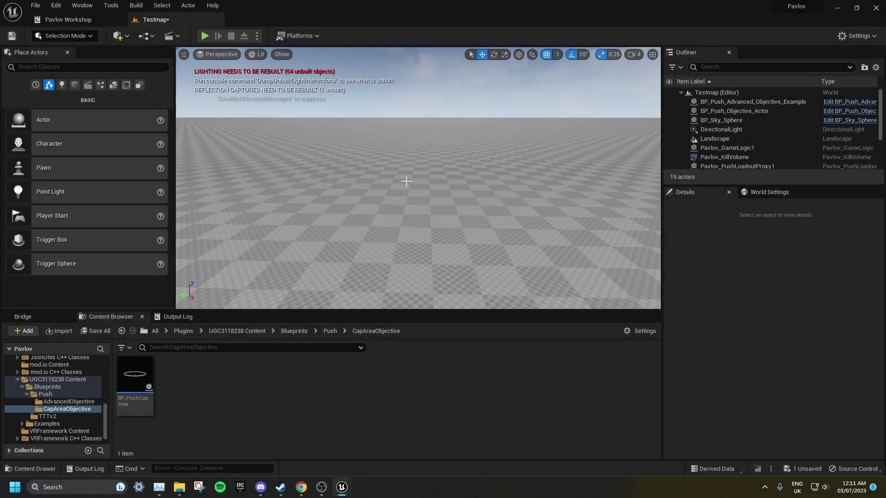
Search Place Actors for 'spawn' and drop a Pavlov Push Spawn (Pavlov_PushSpawn1) into the level.
{"action": "left_click", "coordinate": [81, 65]}
{"action": "type", "text": "spawn"}
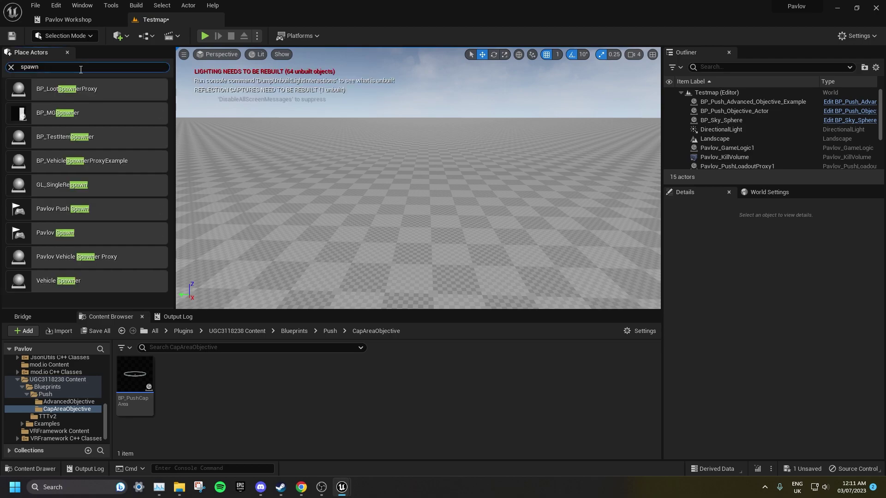
{"action": "left_click", "coordinate": [64, 210]}
{"action": "left_click_drag", "start_coordinate": [65, 210], "coordinate": [371, 239]}
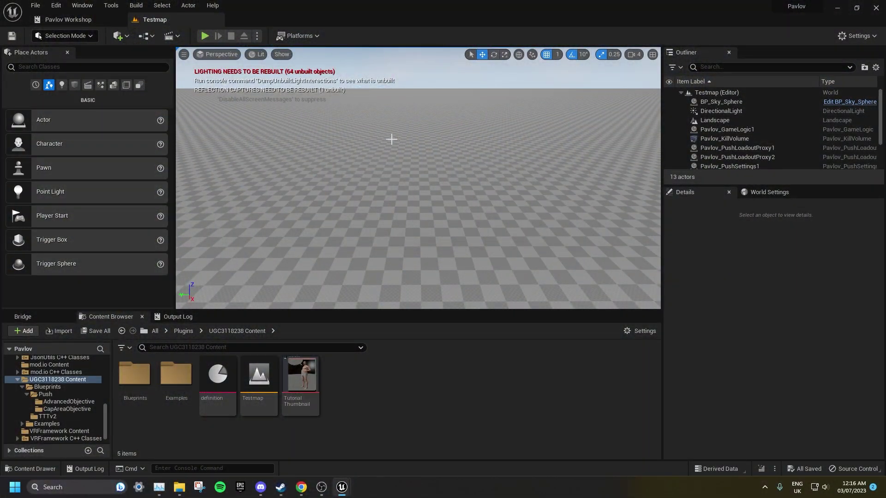
Find Pavlov_OutOfBoundsVolume via a 'bounds' search, drop it onto the floor and frame it.
{"action": "right_click_drag", "start_coordinate": [391, 139], "coordinate": [436, 143]}
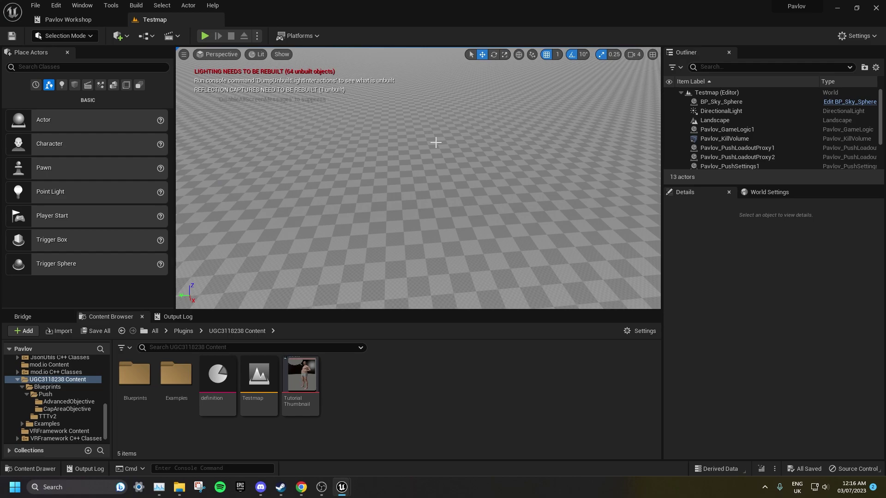
{"action": "left_click", "coordinate": [140, 67]}
{"action": "type", "text": "bounds"}
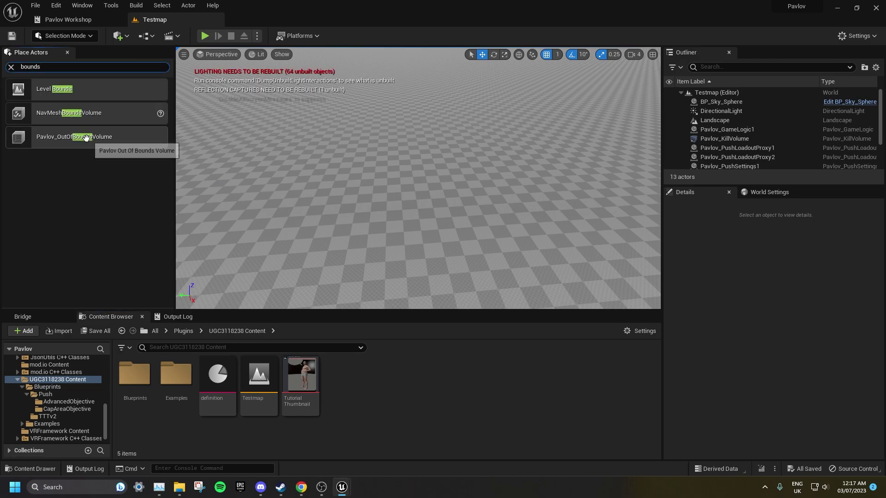
{"action": "left_click_drag", "start_coordinate": [75, 142], "coordinate": [372, 131]}
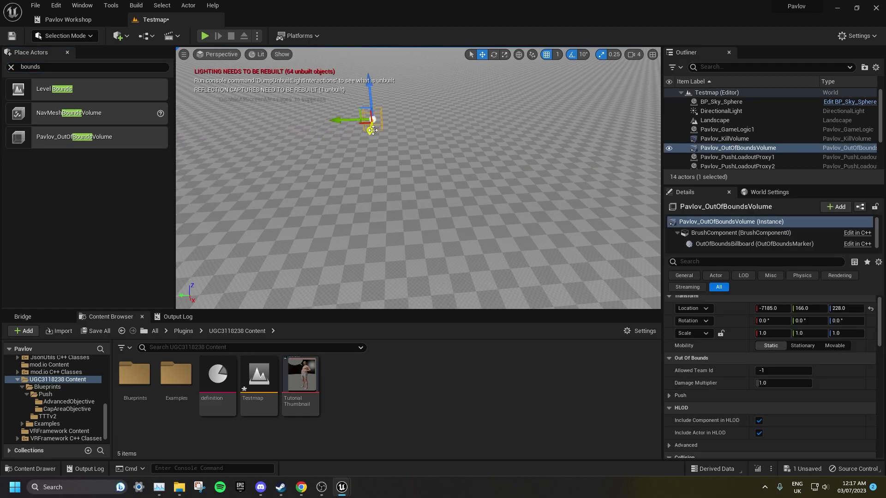
{"action": "key", "text": "f"}
Scale the volume into a wide flat box of 11.25 by 18.5 by 1.
{"action": "key", "text": "e"}
{"action": "key", "text": "r"}
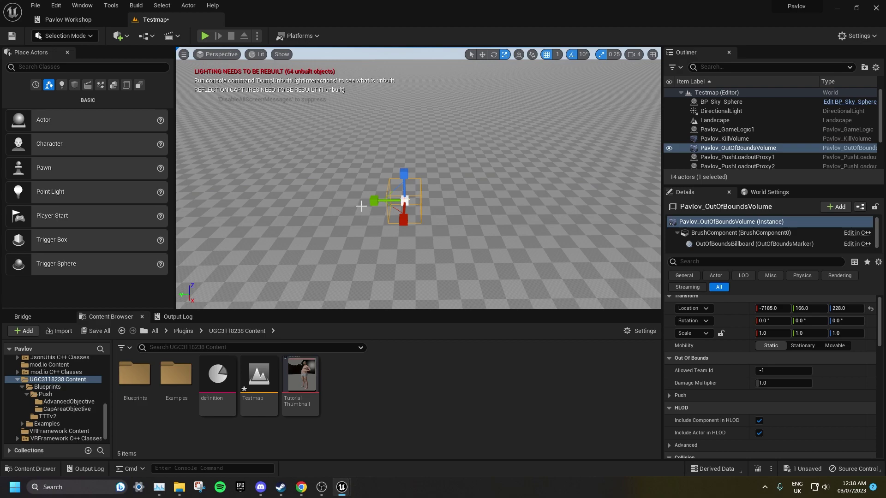
{"action": "left_click_drag", "start_coordinate": [374, 201], "coordinate": [337, 202]}
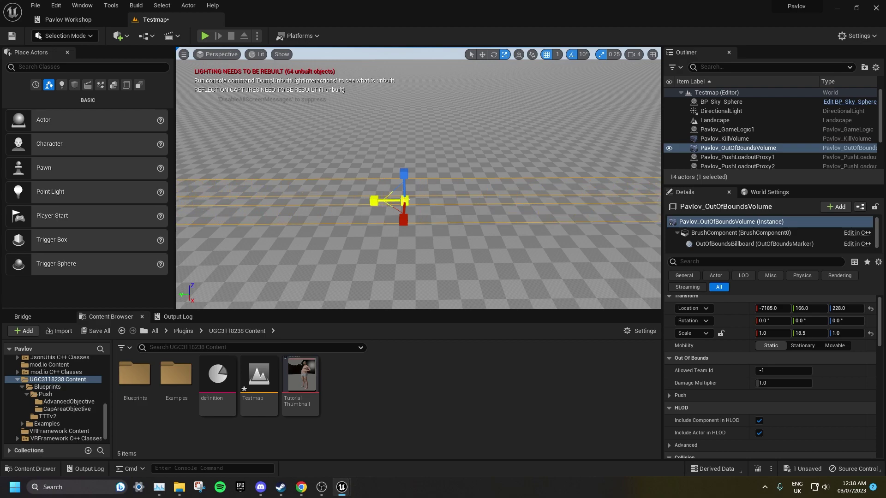
{"action": "mouse_move", "coordinate": [372, 185]}
{"action": "right_mouse_down"}
{"action": "mouse_move", "coordinate": [356, 180]}
{"action": "mouse_move", "coordinate": [372, 185]}
{"action": "right_mouse_up"}
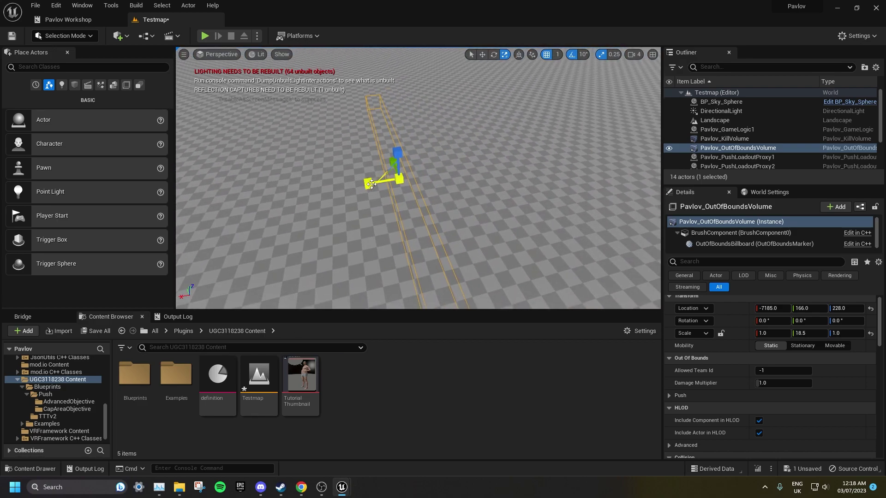
{"action": "left_click_drag", "start_coordinate": [371, 184], "coordinate": [341, 188]}
{"action": "key", "text": "w"}
{"action": "key", "text": "f"}
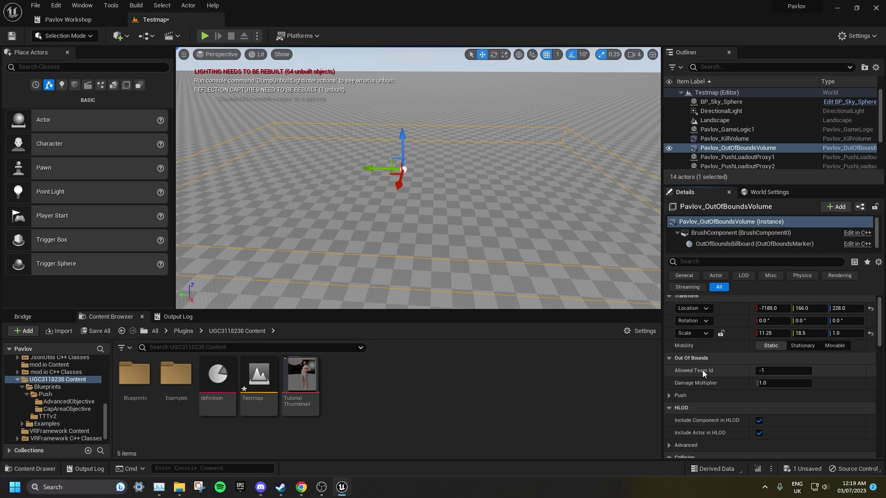
Expand the Push settings in the Details panel to reveal Objective Id.
{"action": "mouse_move", "coordinate": [708, 374]}
{"action": "scroll", "coordinate": [729, 370], "scroll_direction": "down", "scroll_amount": 1}
{"action": "left_click", "coordinate": [729, 370]}
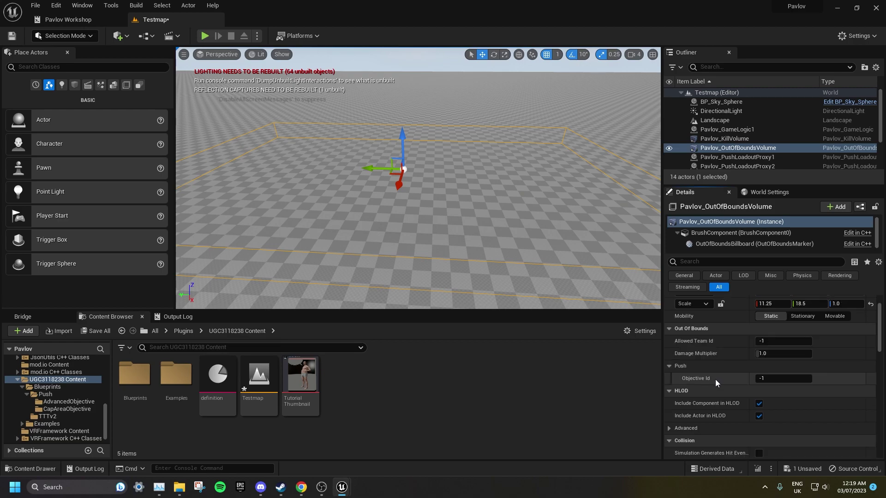